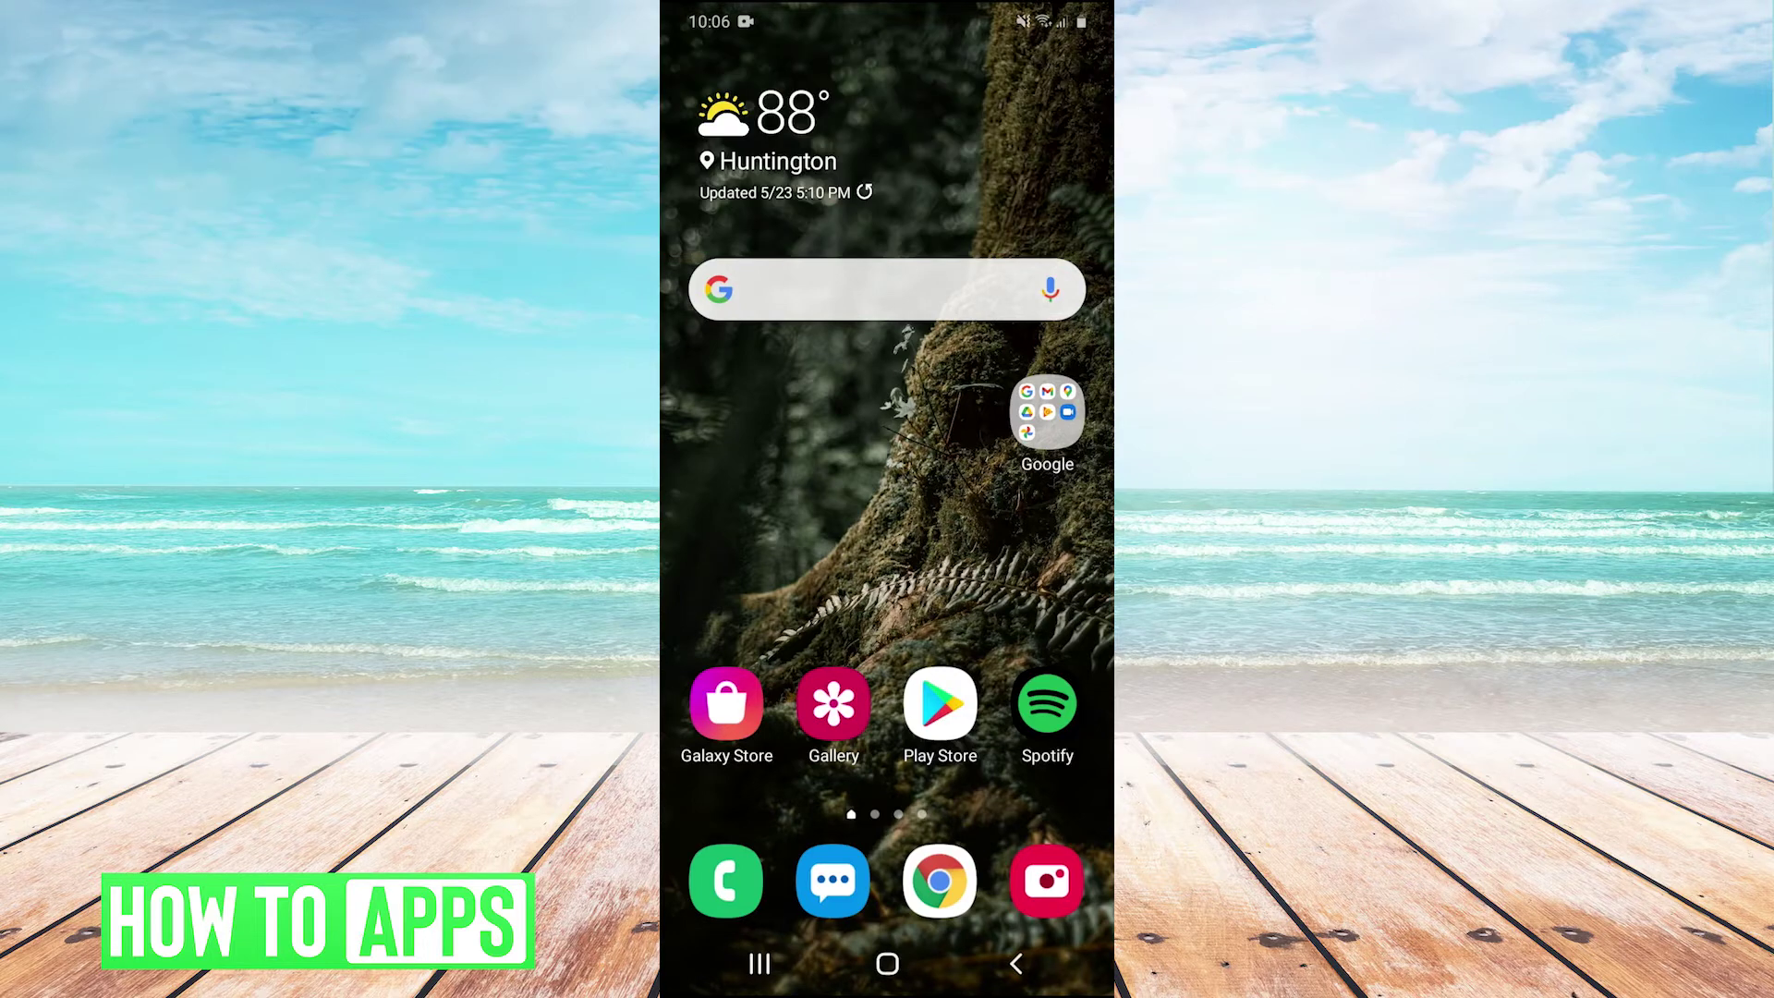
# Open the Settings app from the quick settings panel.
pyautogui.click(1077, 104)
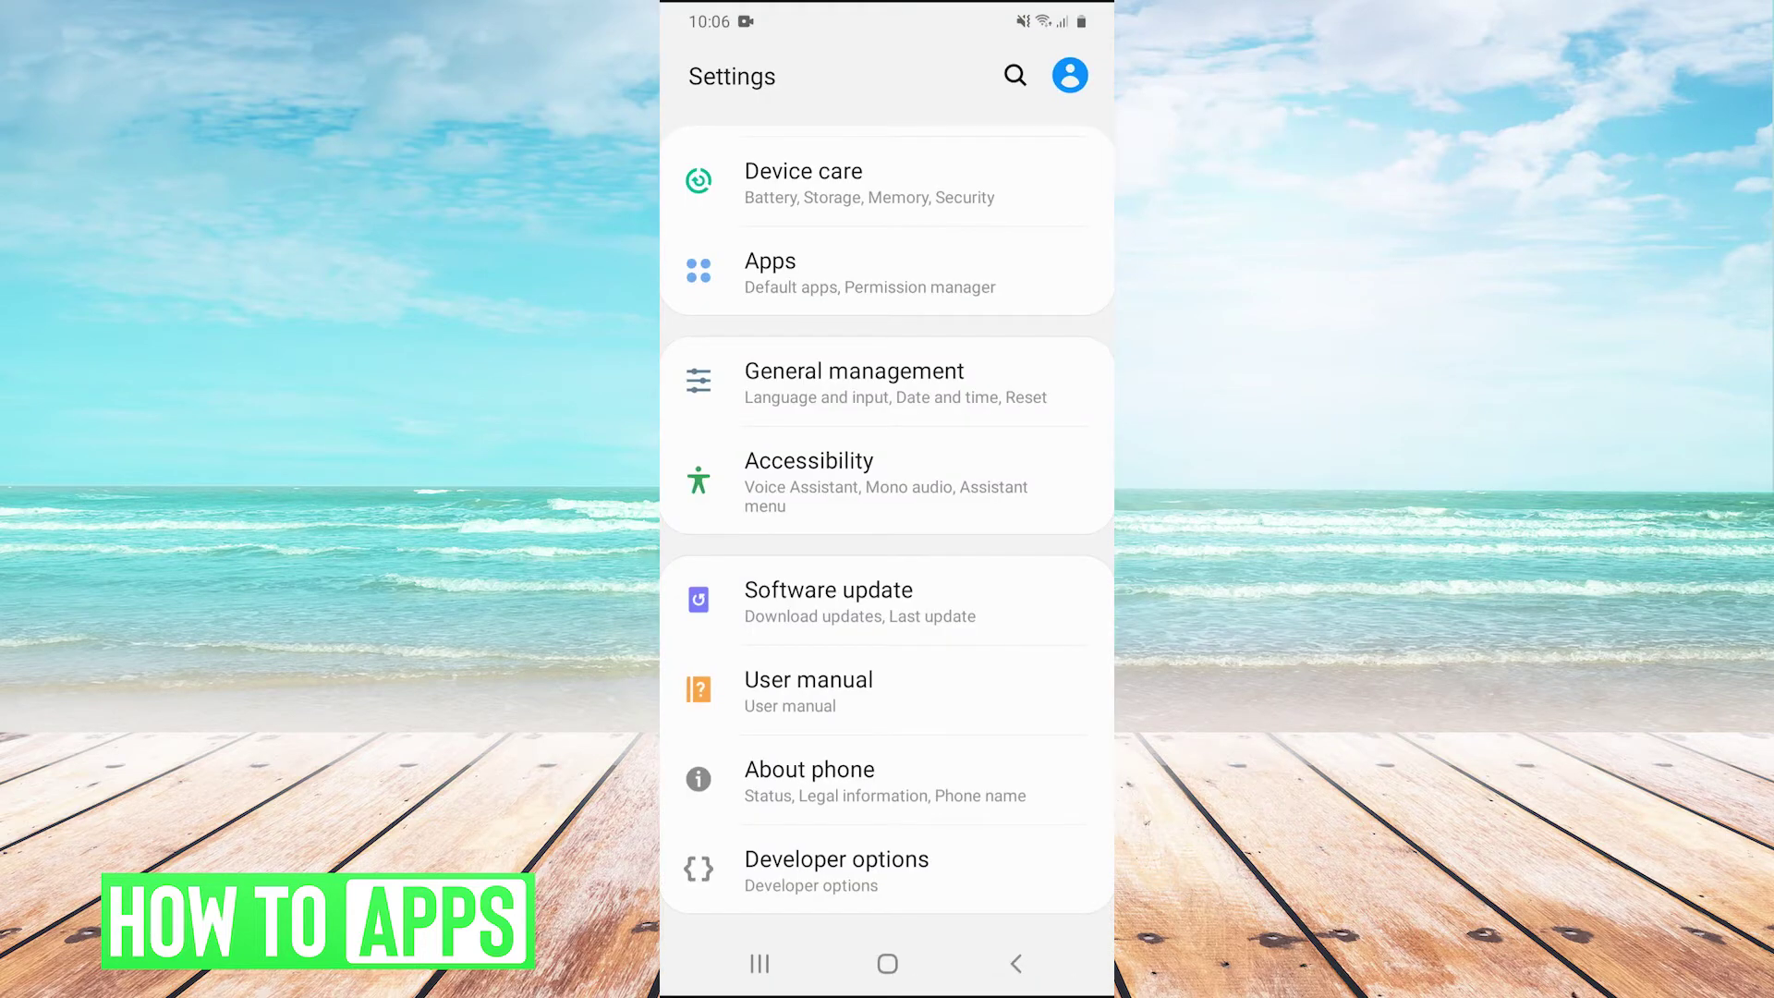
# Go to Apps to list all 114 installed apps.
pyautogui.click(770, 270)
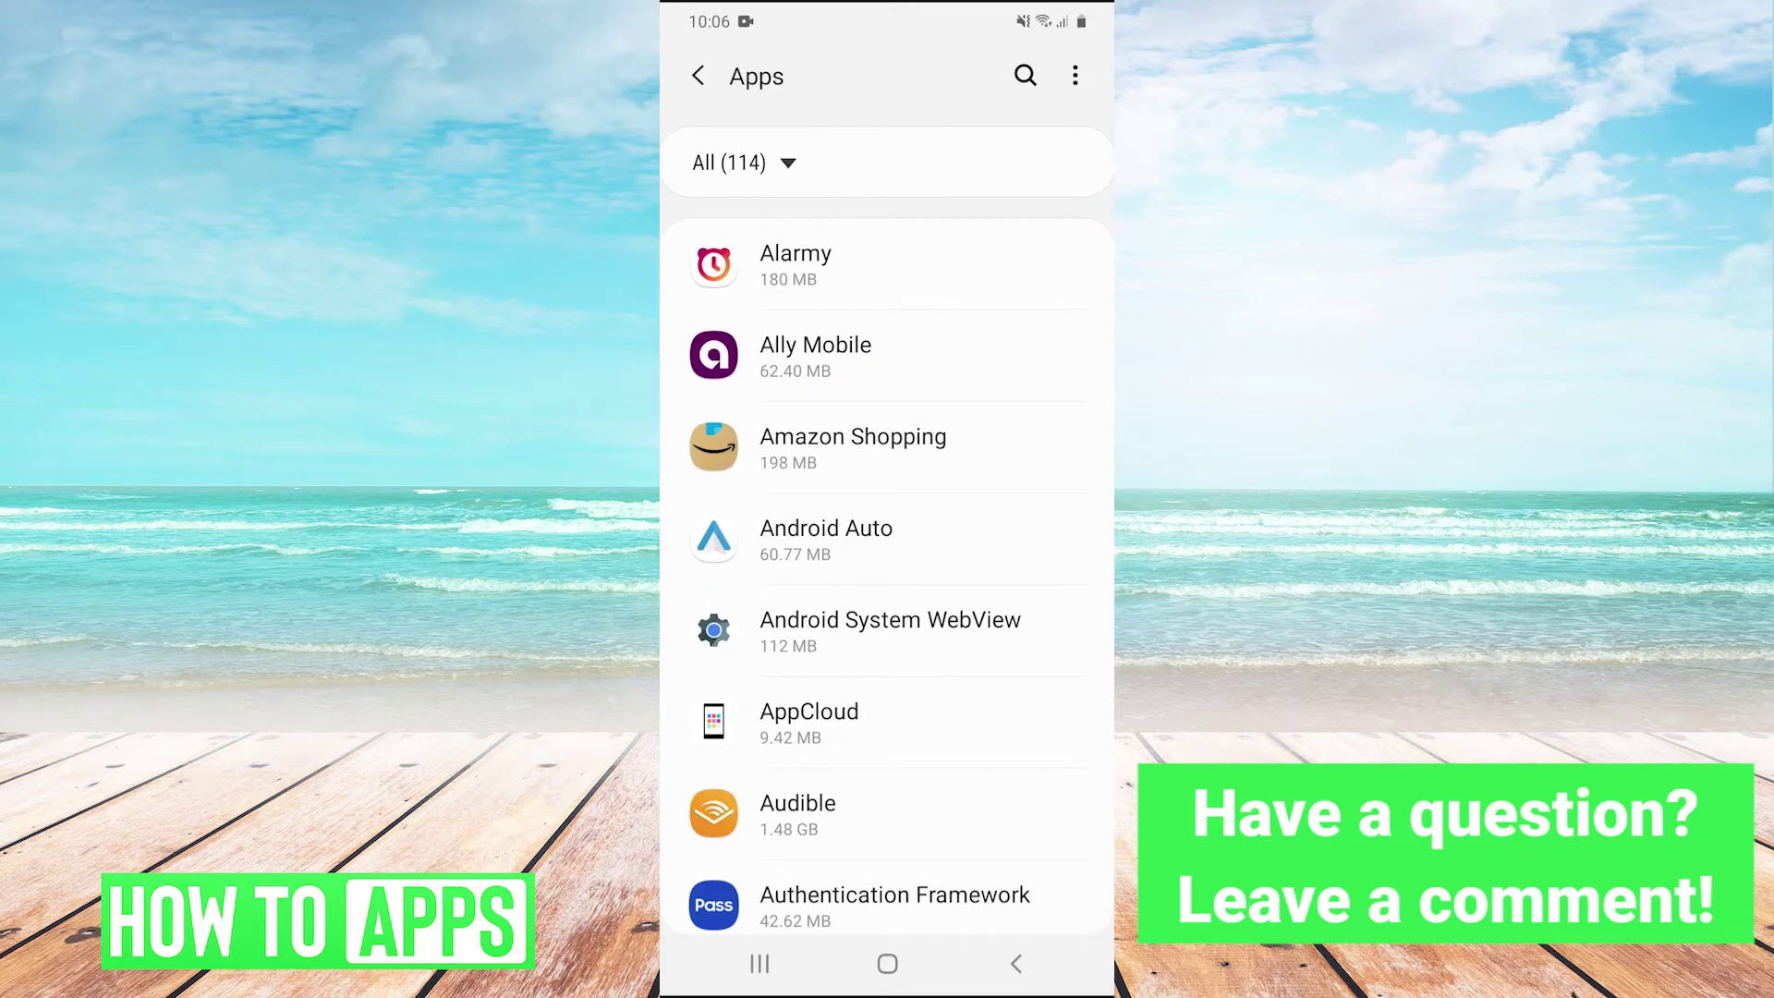
pyautogui.scroll(-3, 887, 577)
pyautogui.scroll(-3, 887, 577)
pyautogui.scroll(-3, 887, 577)
pyautogui.scroll(-3, 887, 578)
pyautogui.scroll(-2, 888, 577)
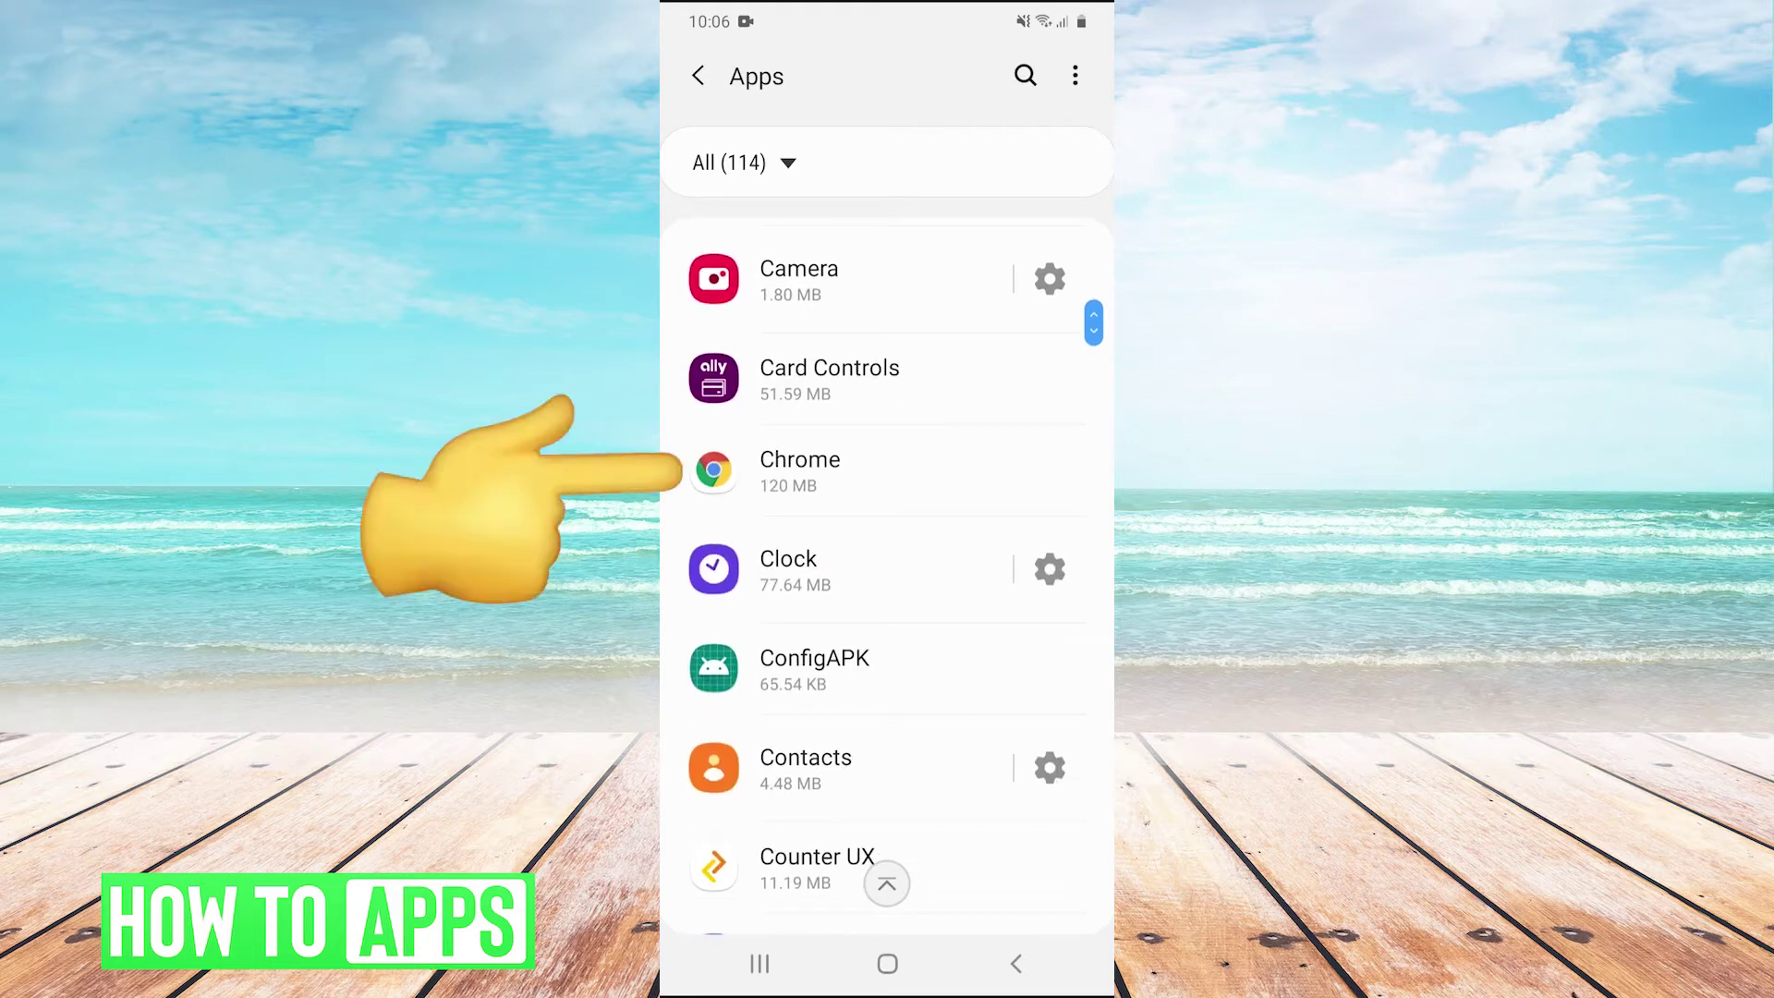
# Open Chrome's app info and force-stop Chrome, confirming with OK.
pyautogui.click(799, 471)
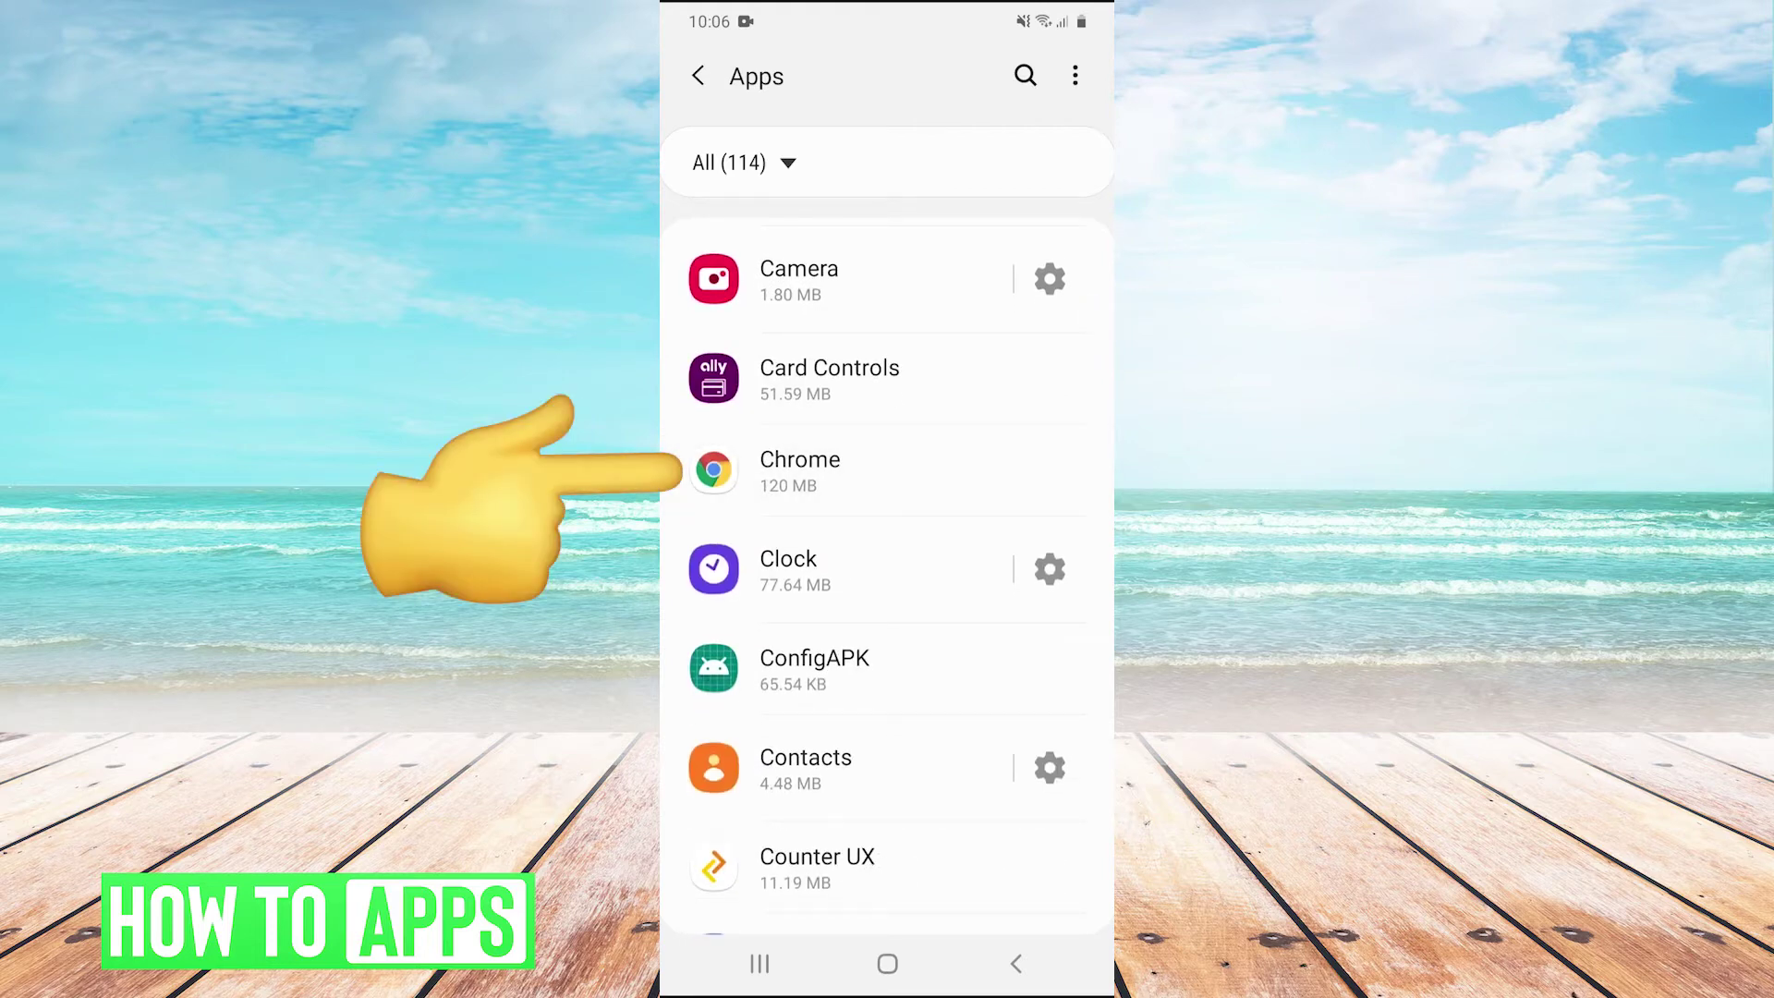
pyautogui.click(1036, 894)
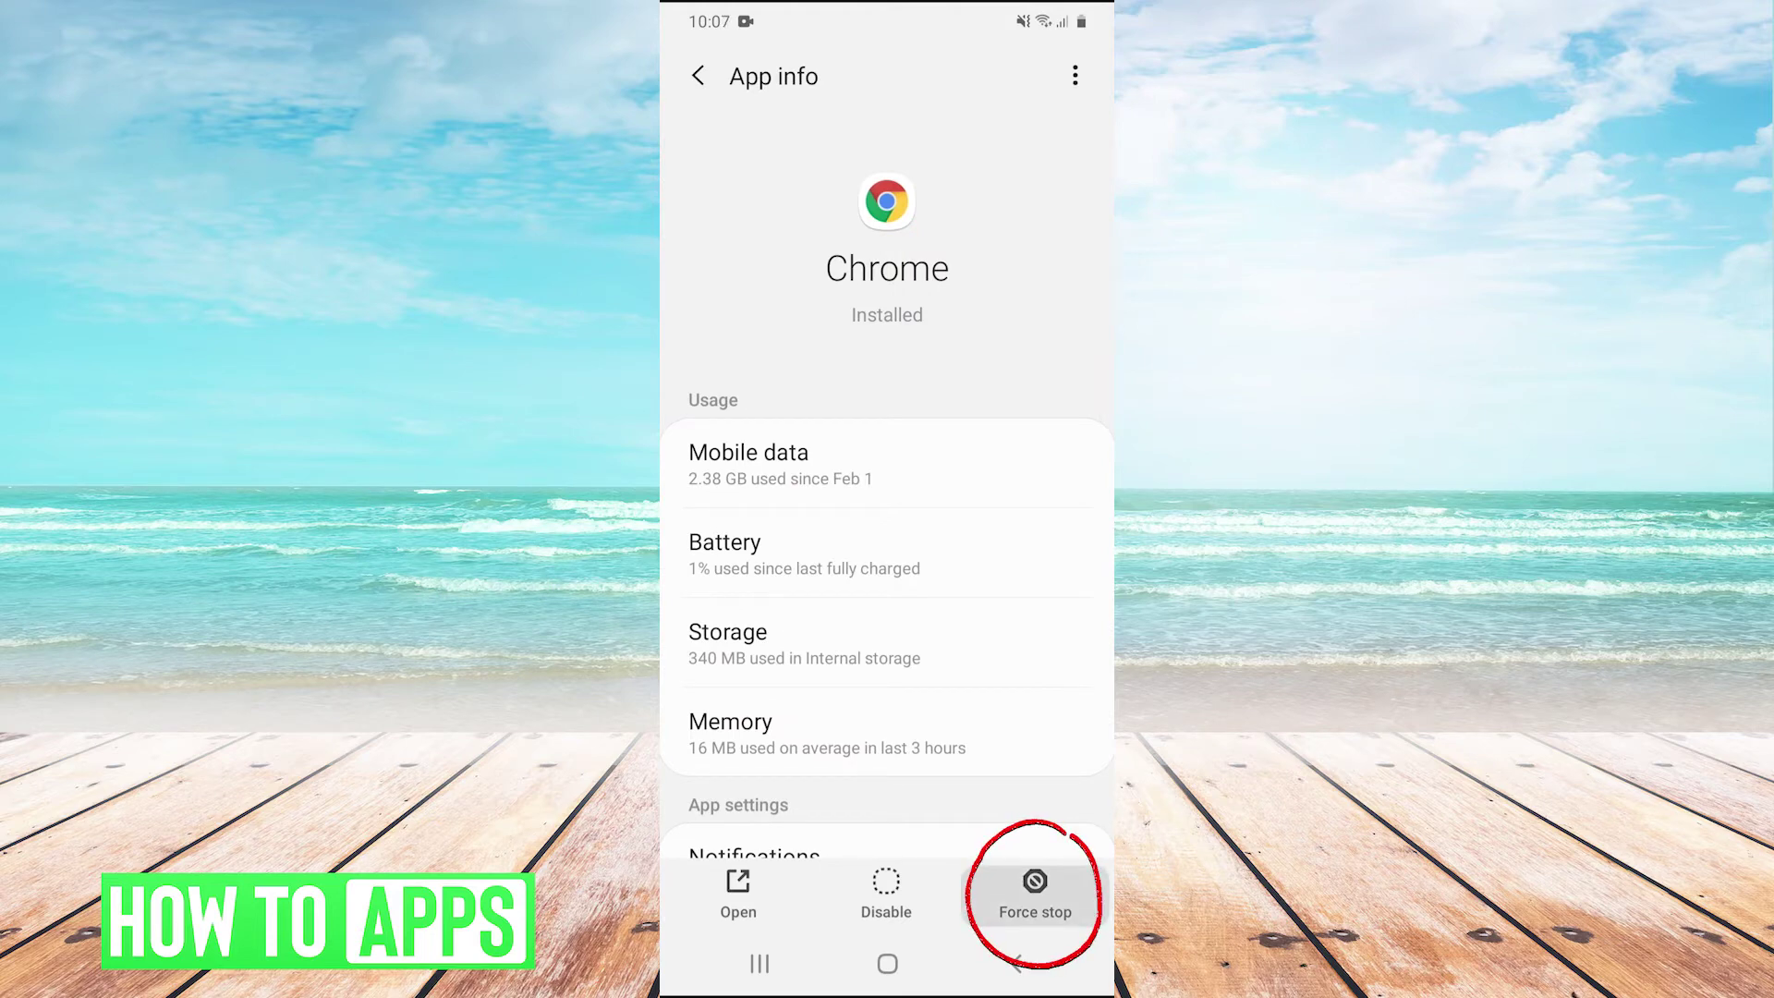
pyautogui.click(991, 863)
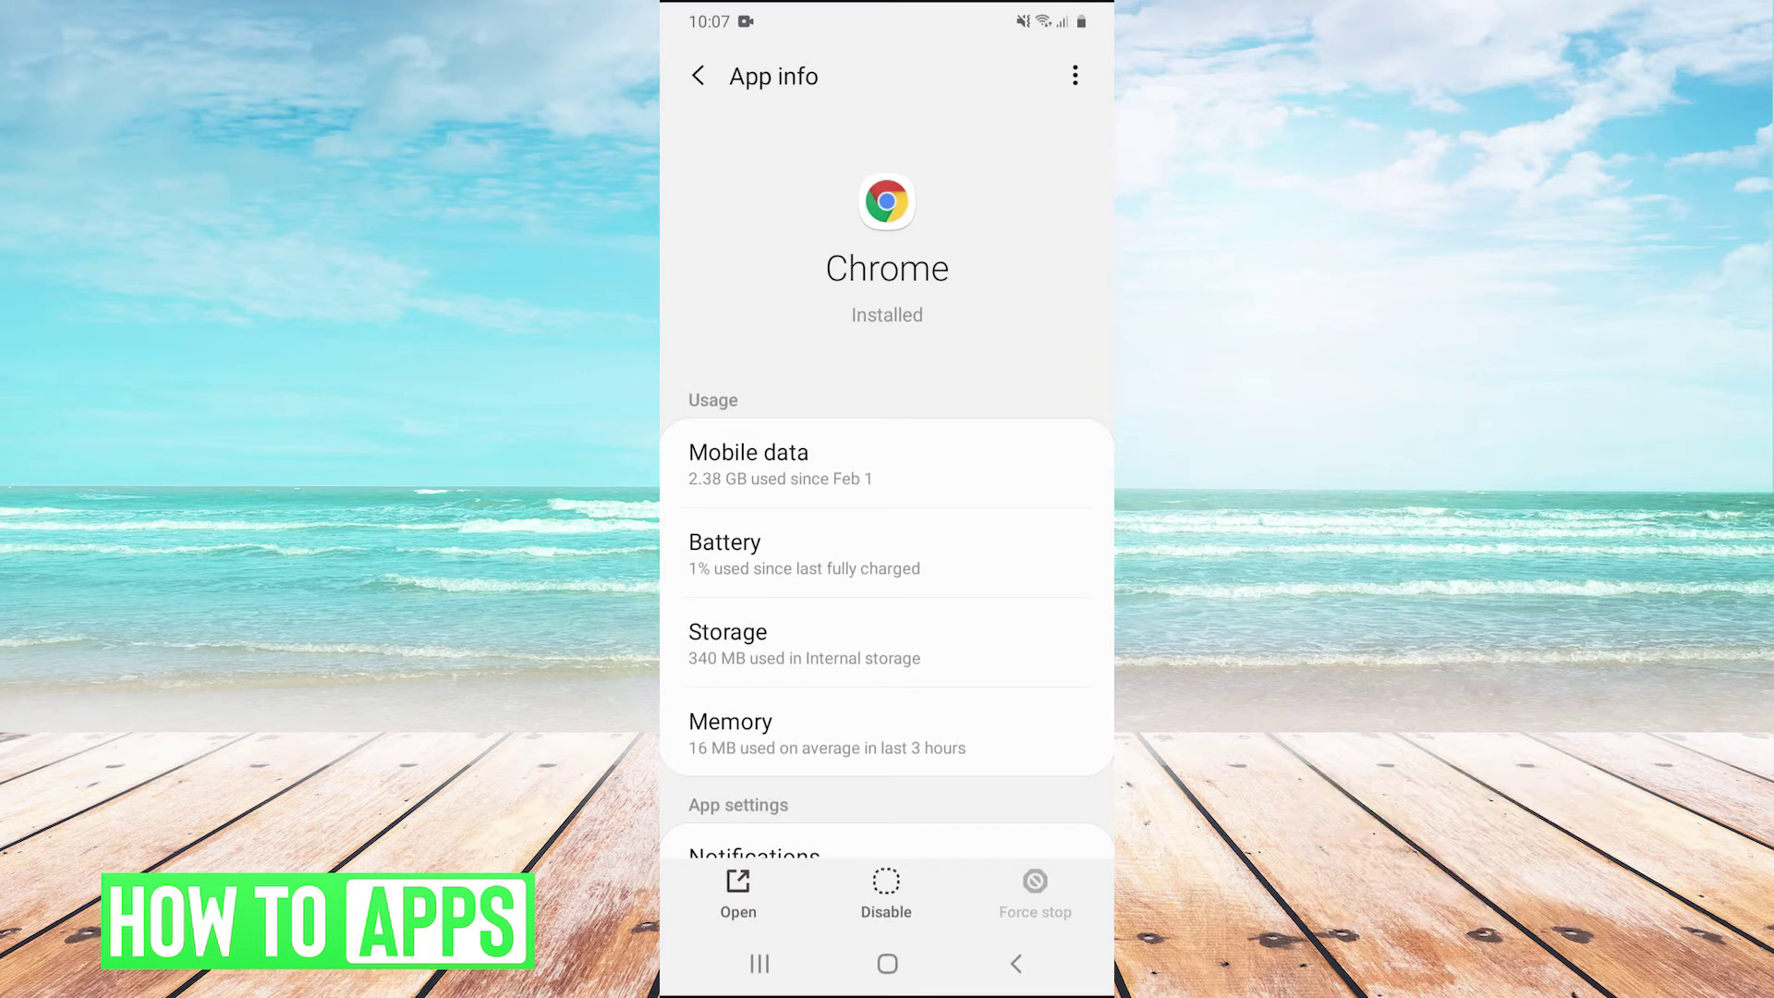
# Uninstall Chrome's updates, then reopen its app info to confirm 139 KB storage.
pyautogui.click(1074, 75)
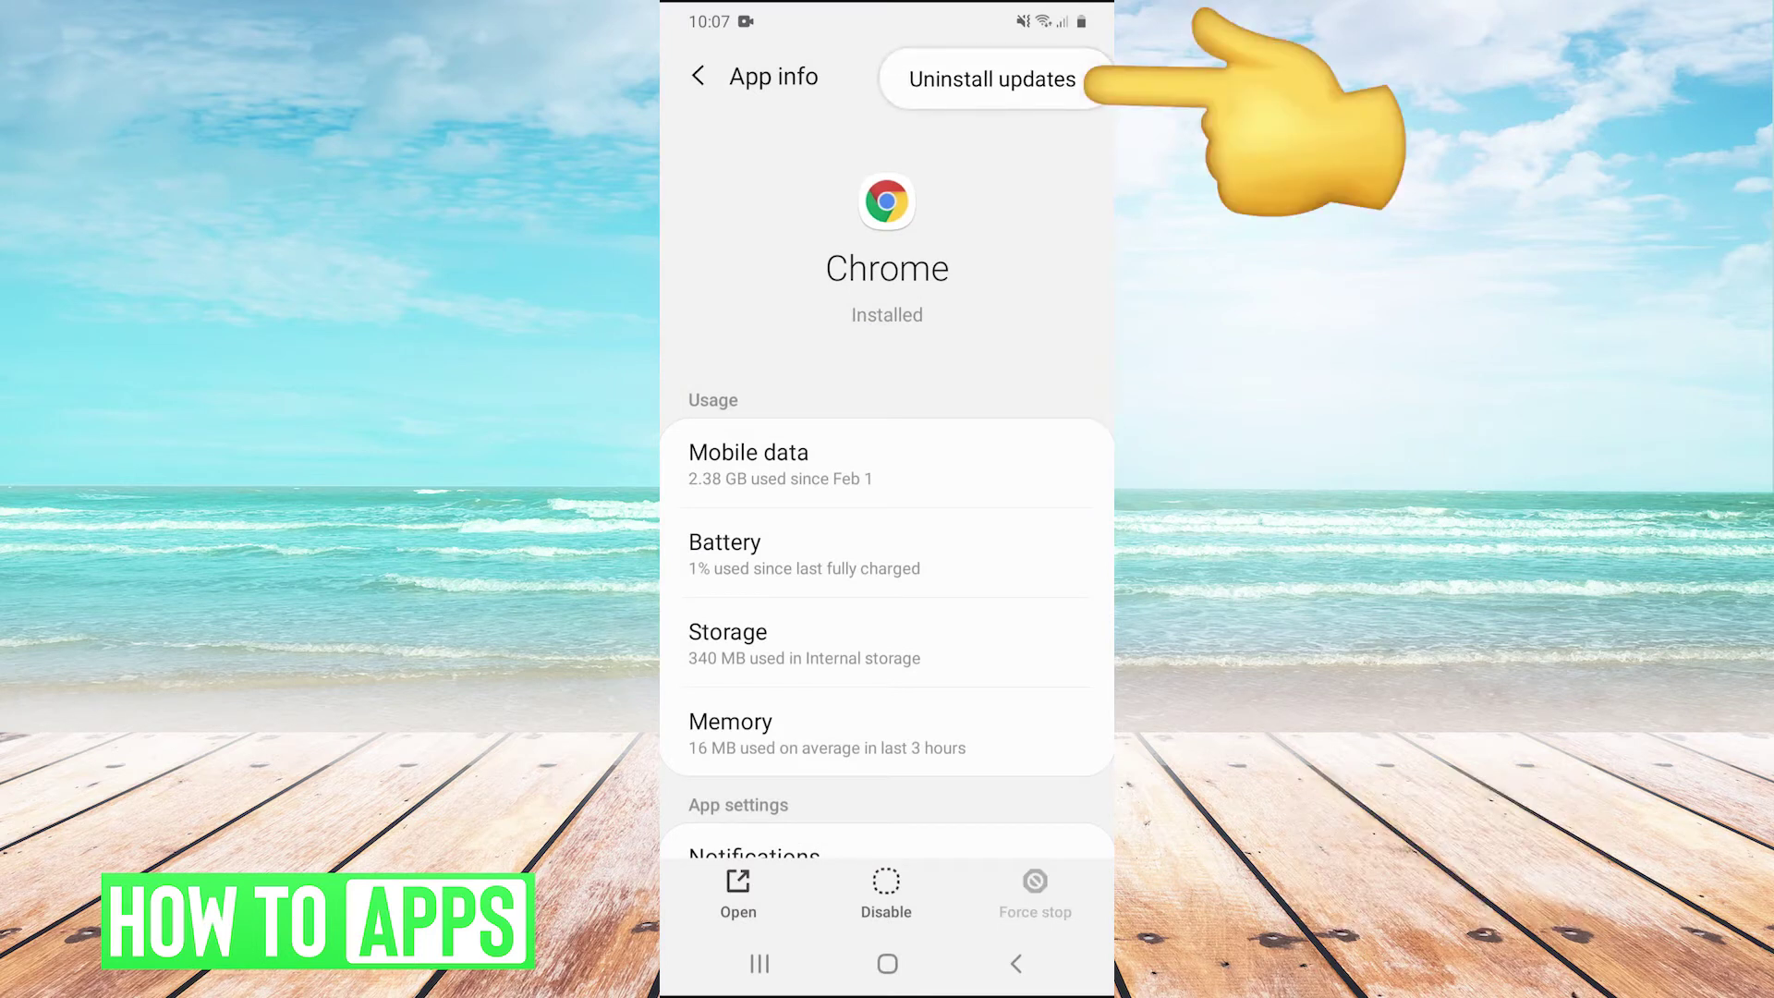
pyautogui.click(992, 80)
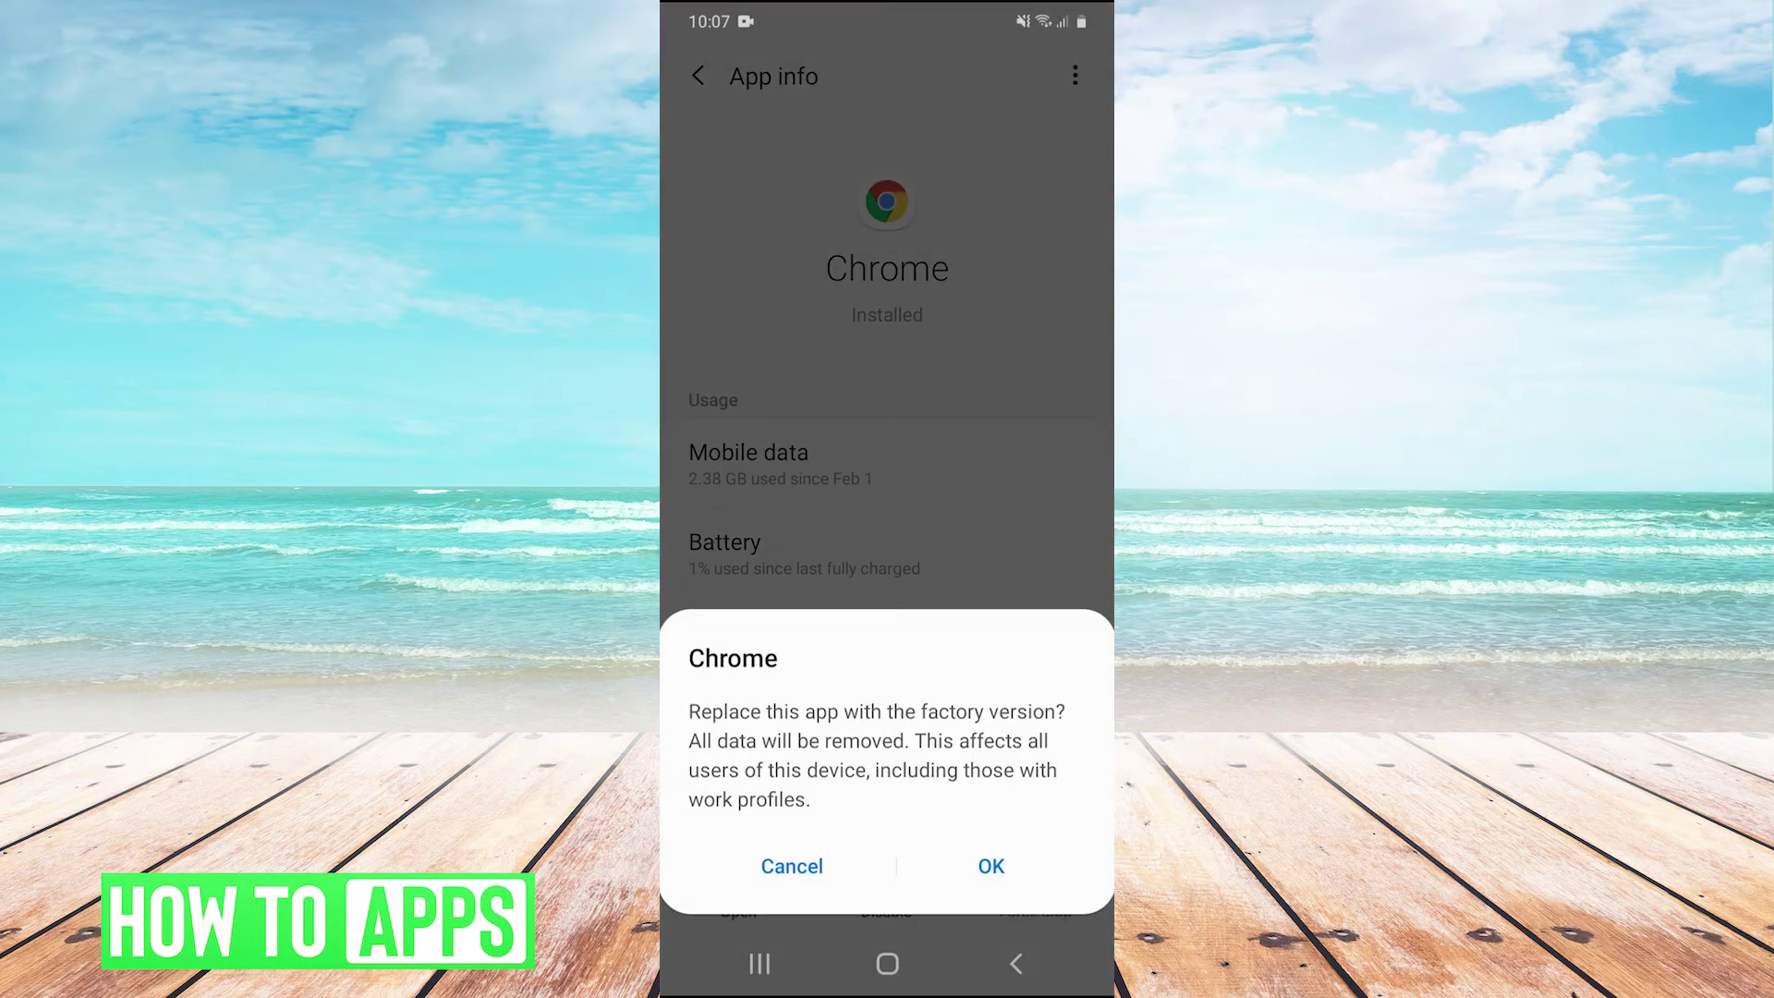
pyautogui.click(991, 866)
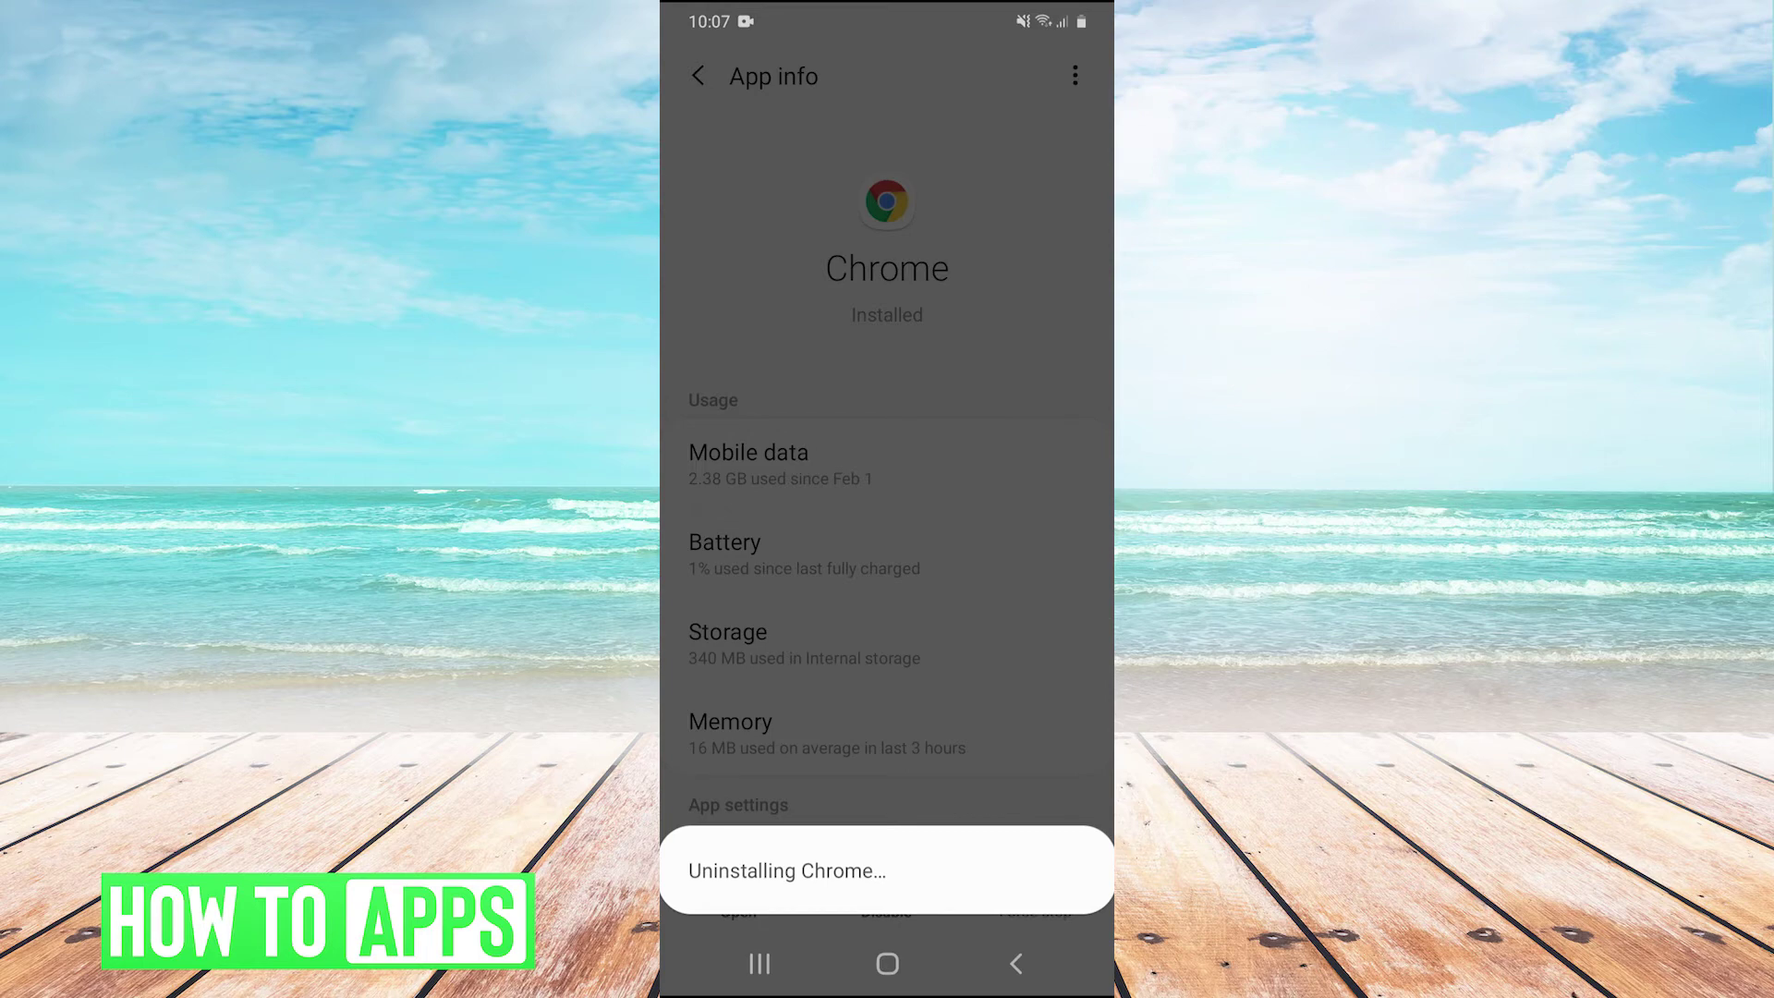
pyautogui.click(697, 77)
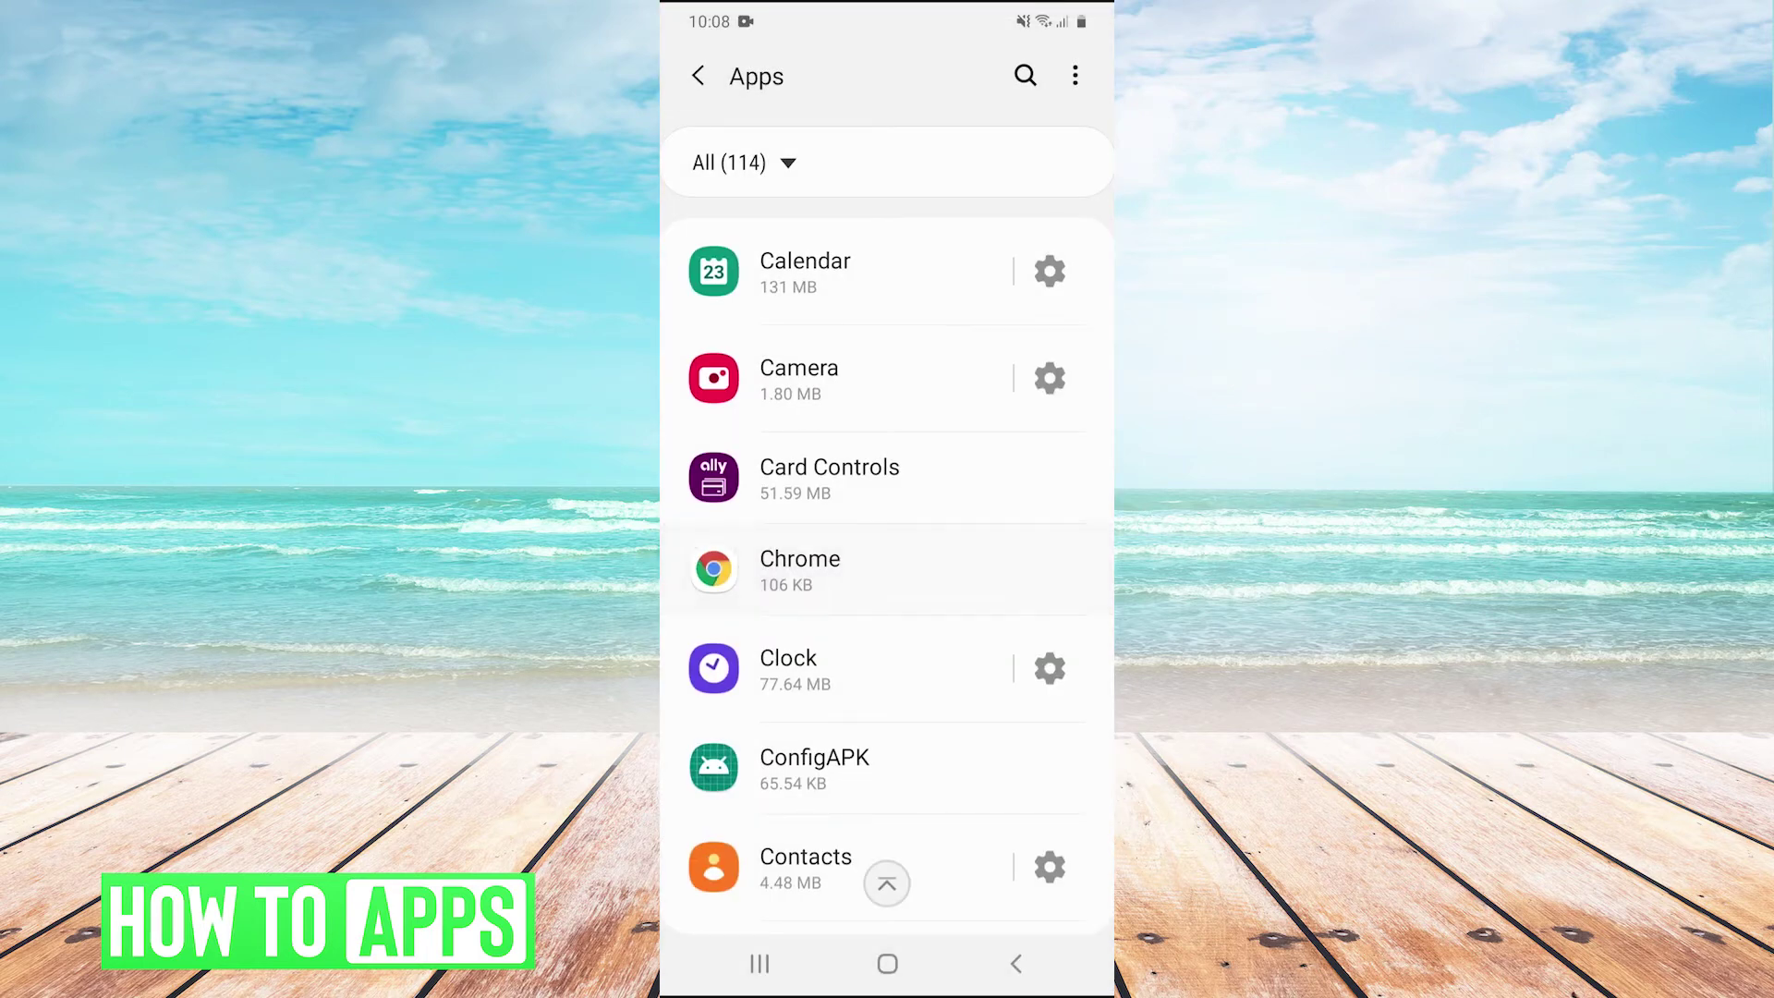
pyautogui.click(800, 570)
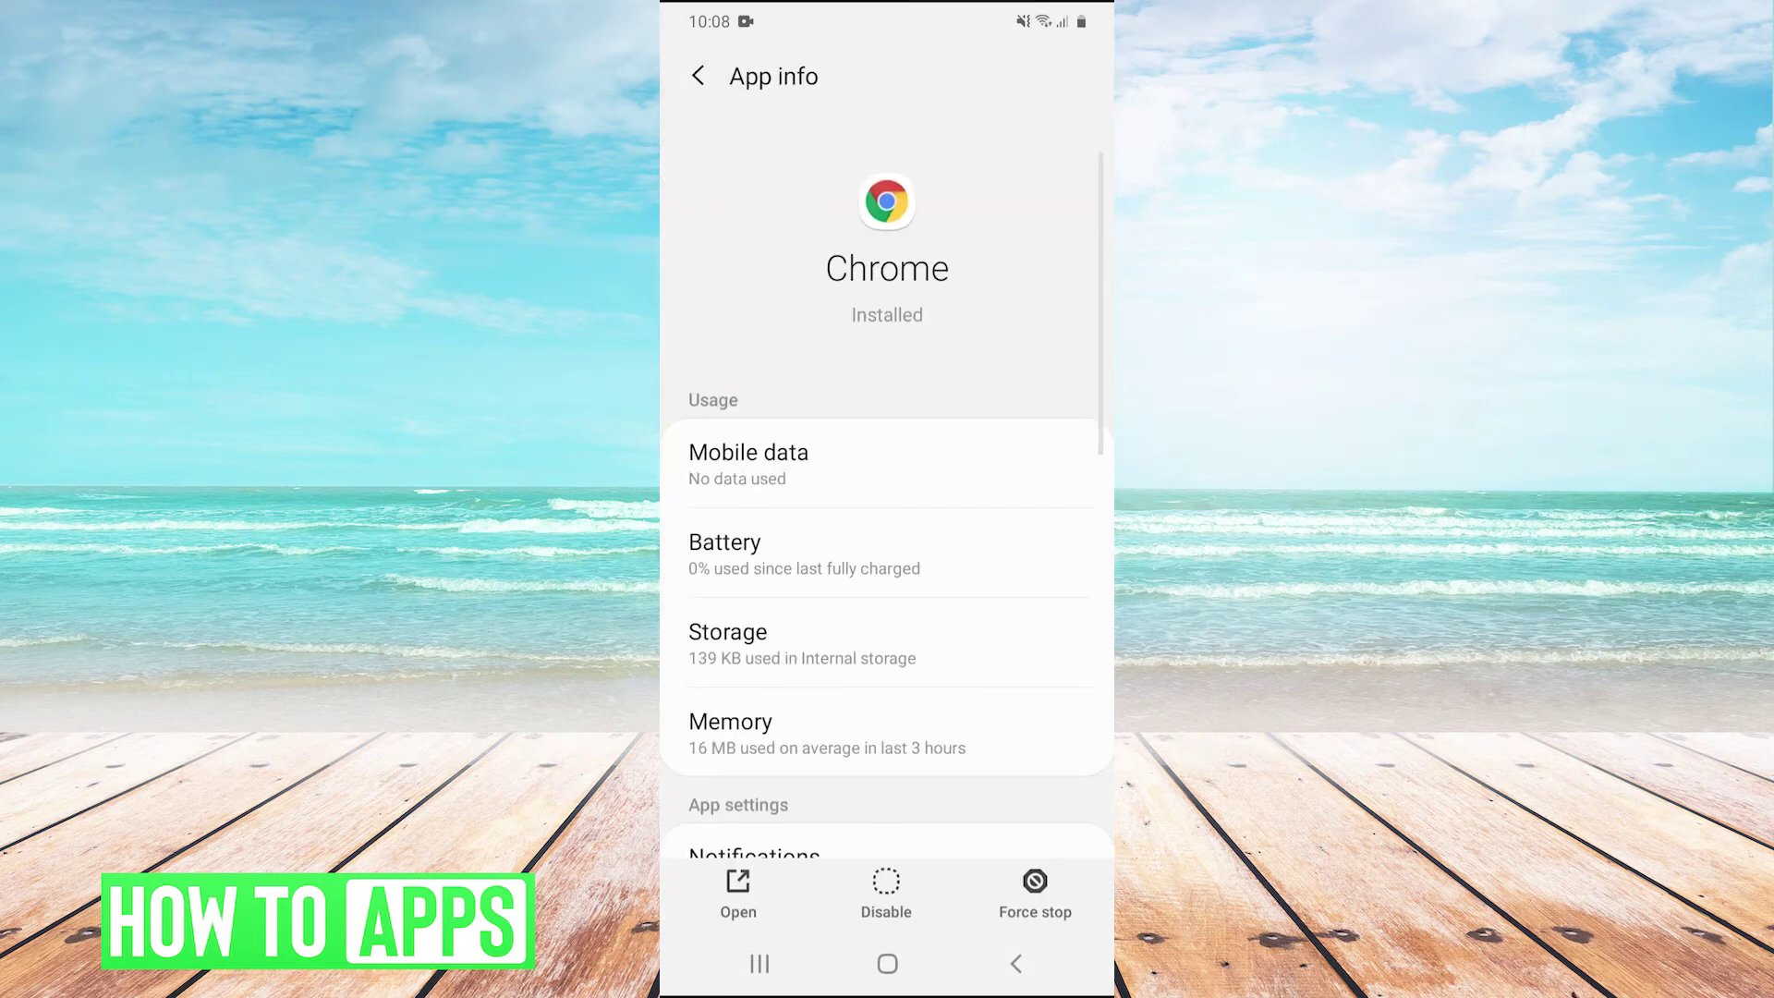
pyautogui.scroll(-1, 887, 555)
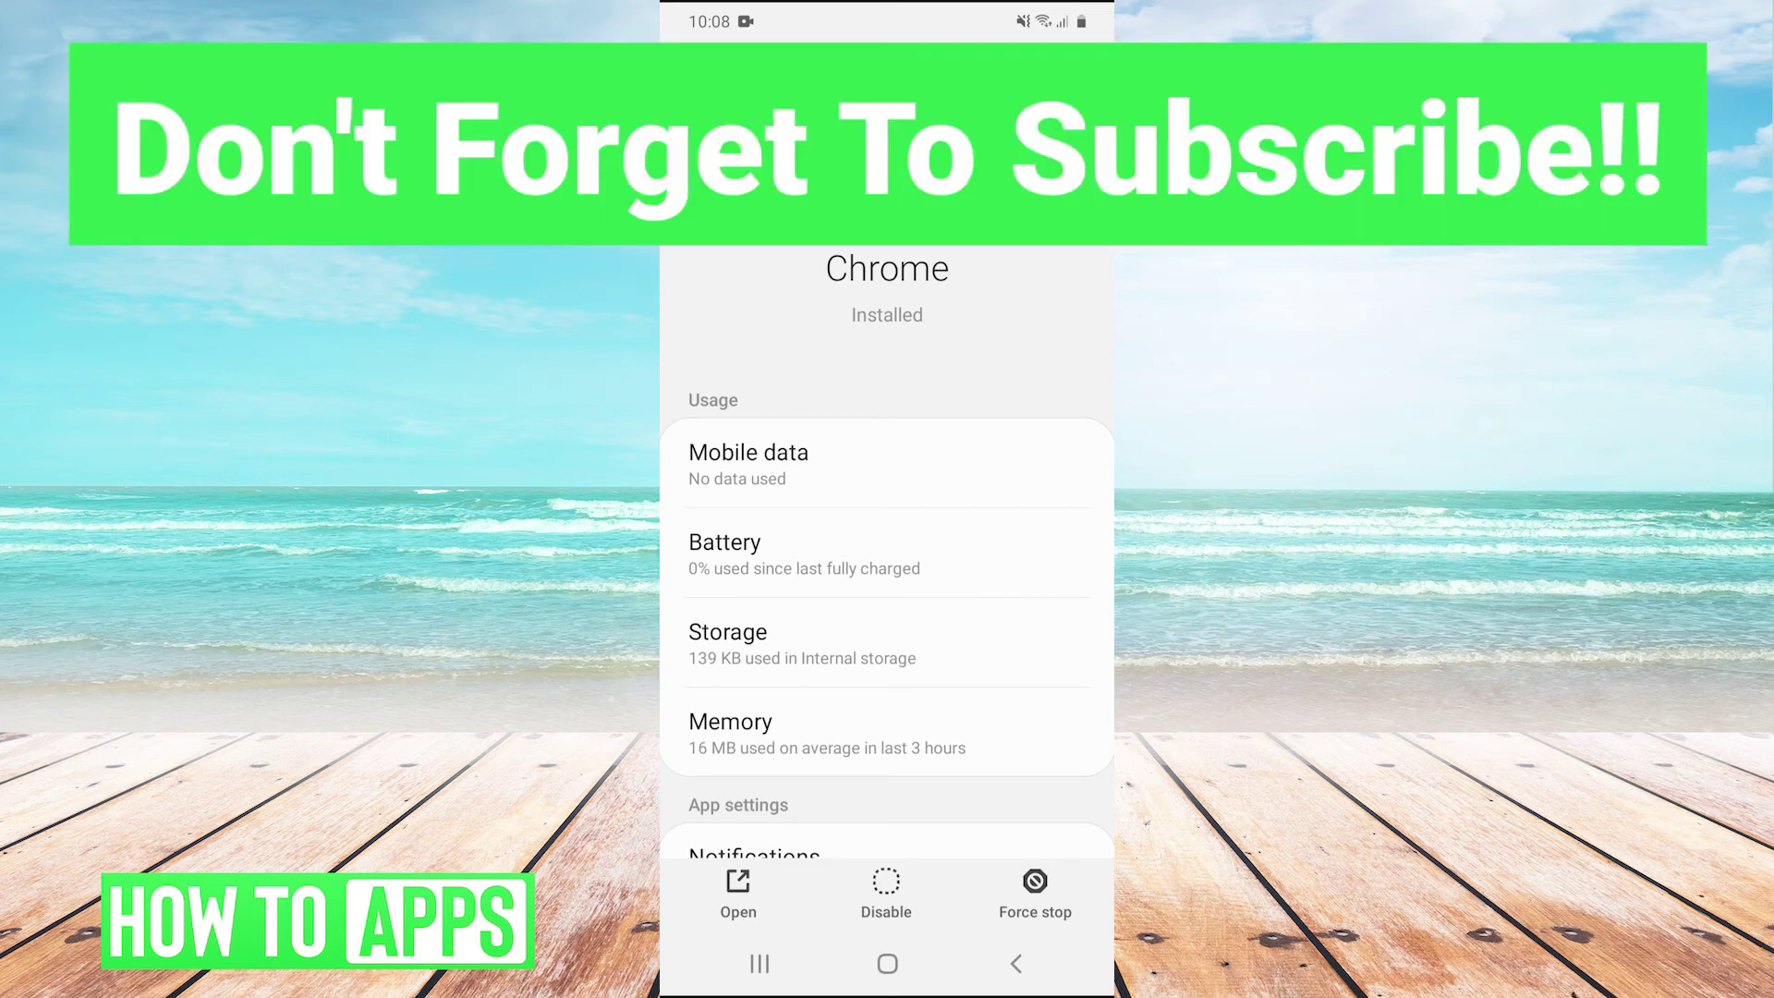
# Return to the Android home screen with the navigation bar Home button.
pyautogui.click(888, 963)
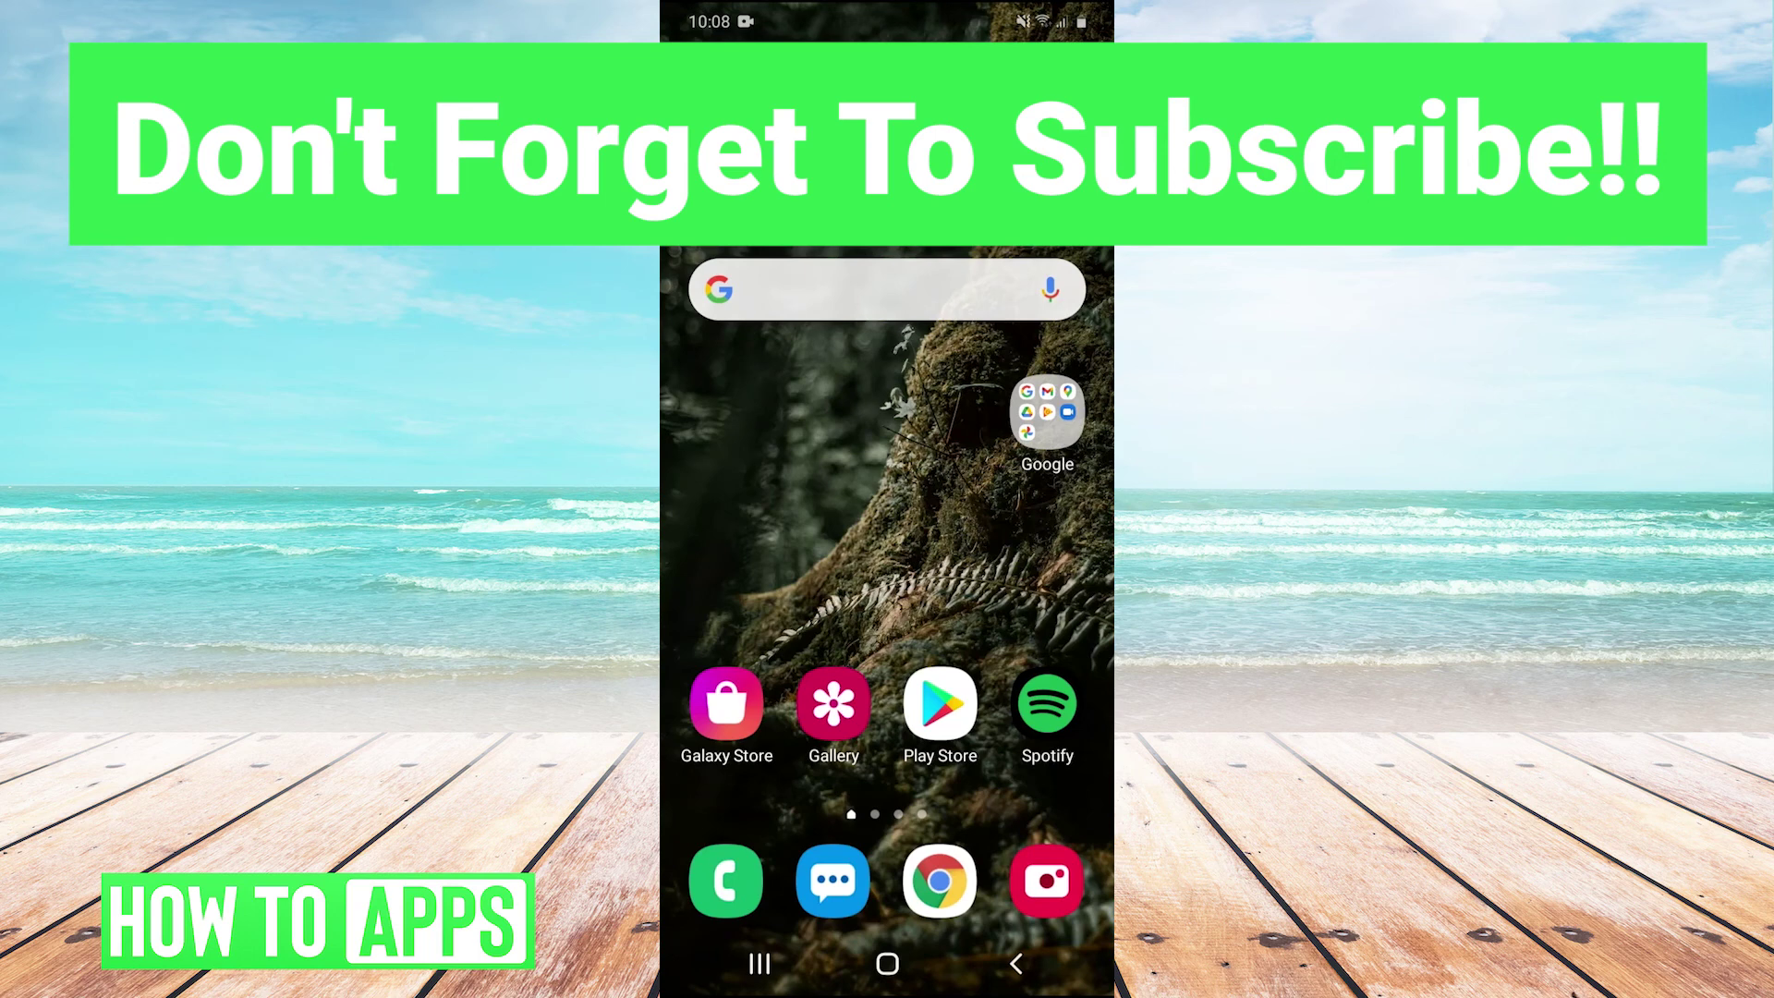